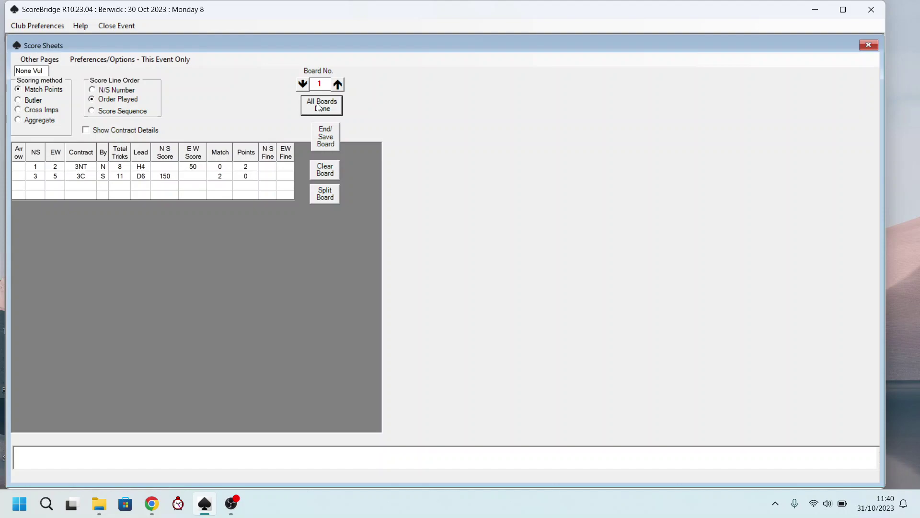
- Finish scoring all boards without returning for outstanding wireless scores, and convert any 60% scores to Average Plus
click(319, 108)
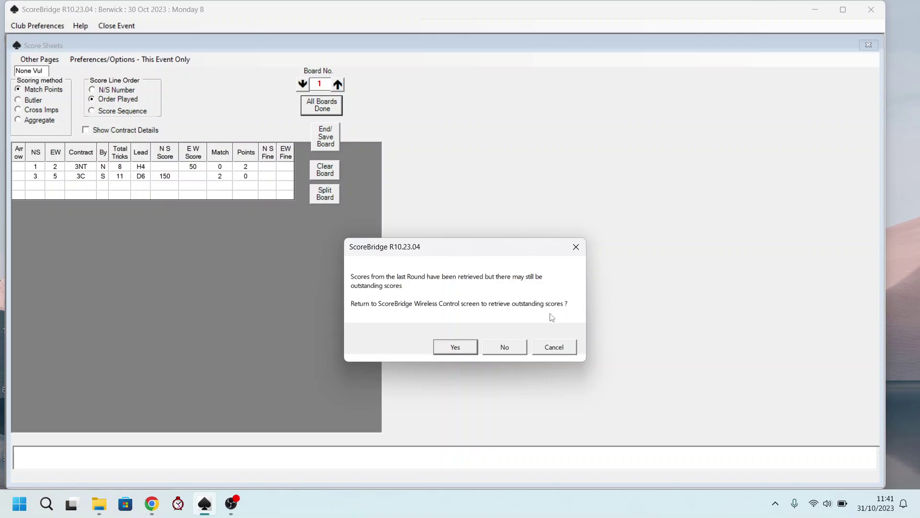
click(501, 347)
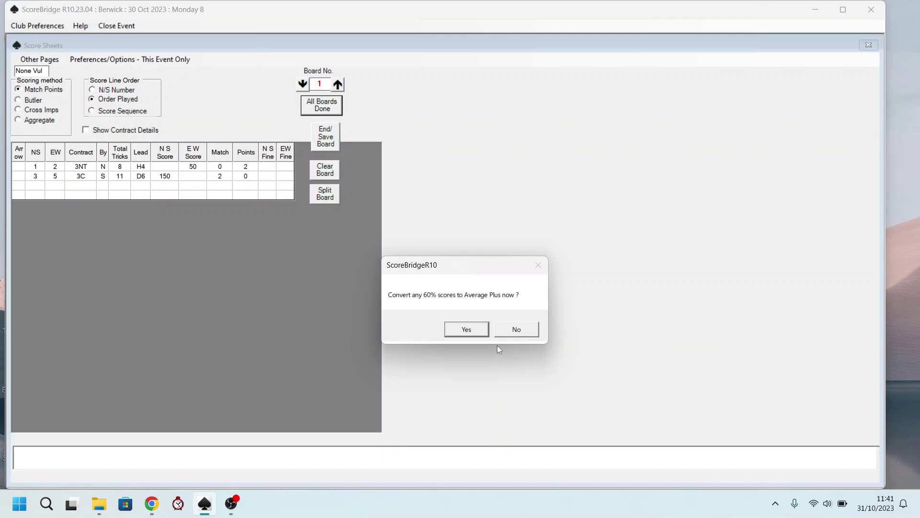
click(466, 329)
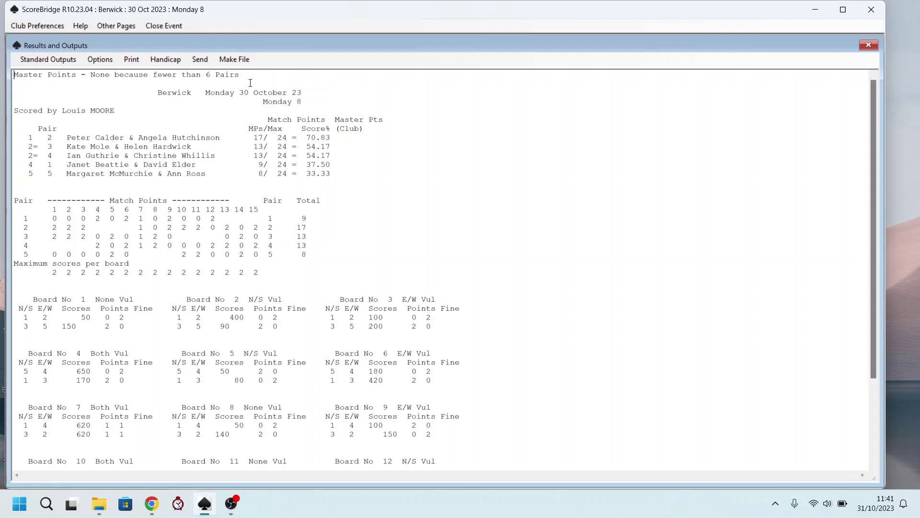
- Create the SBU Master Point file for the event and decline sending it to SBU
click(235, 59)
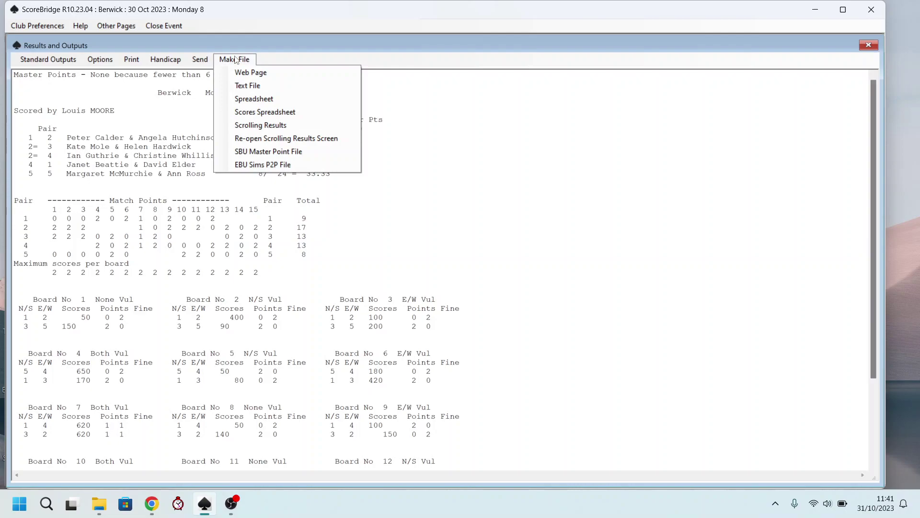
click(321, 153)
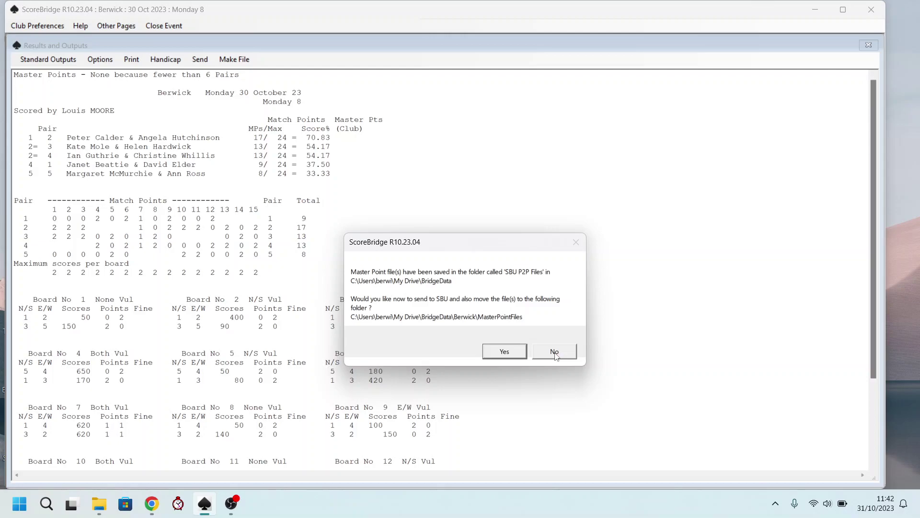
click(555, 352)
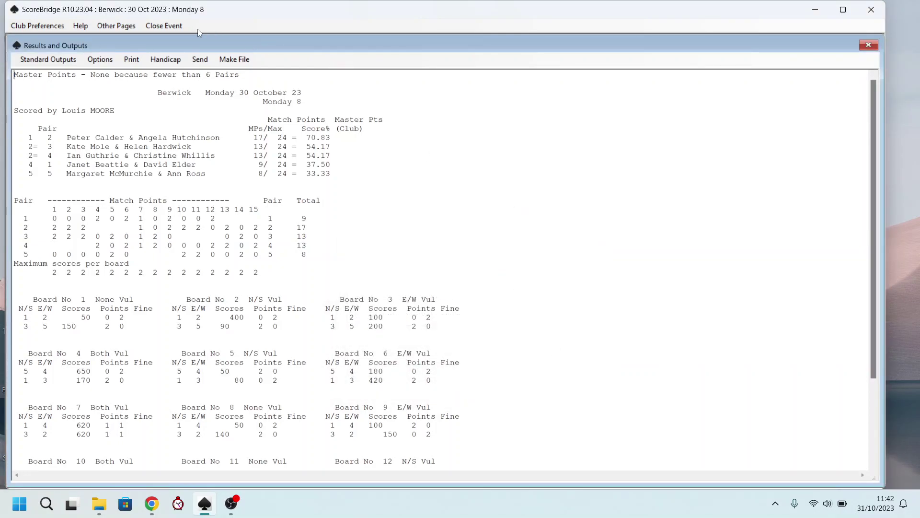
- Close the Monday 8 event and exit ScoreBridge, confirming the closure
click(168, 24)
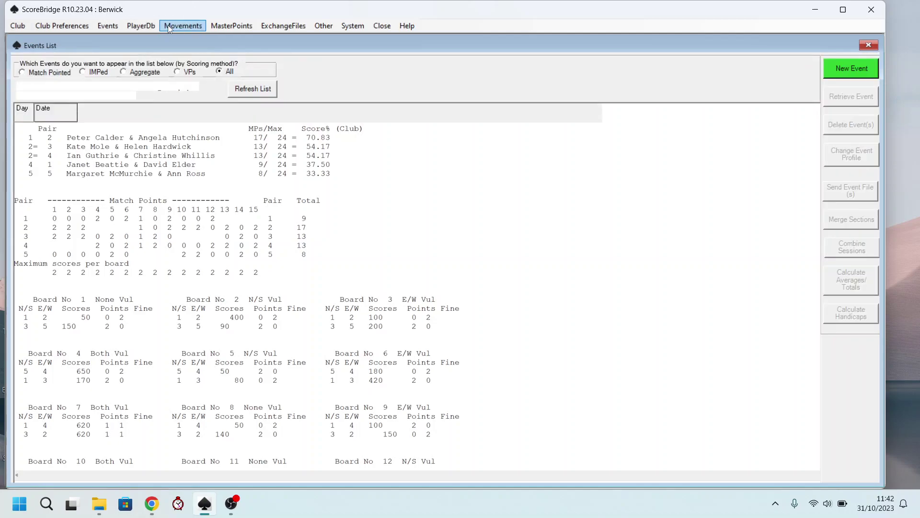
click(375, 30)
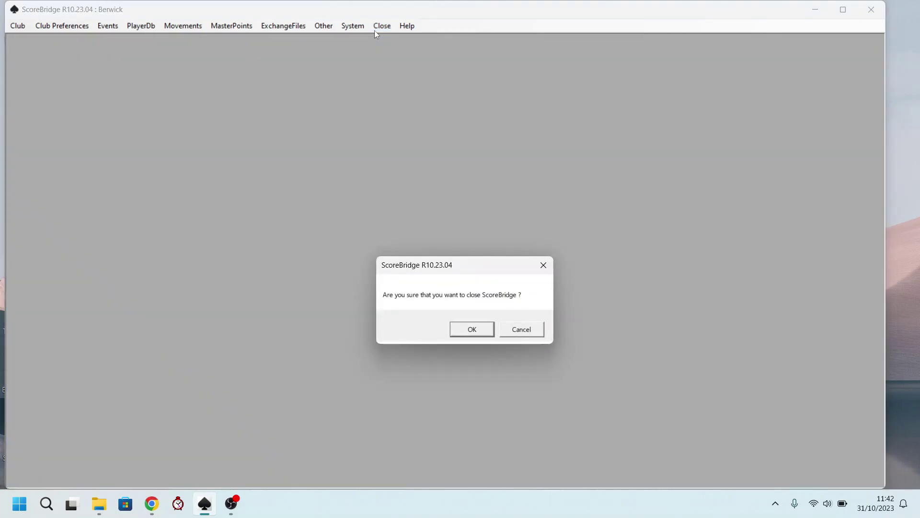
click(471, 331)
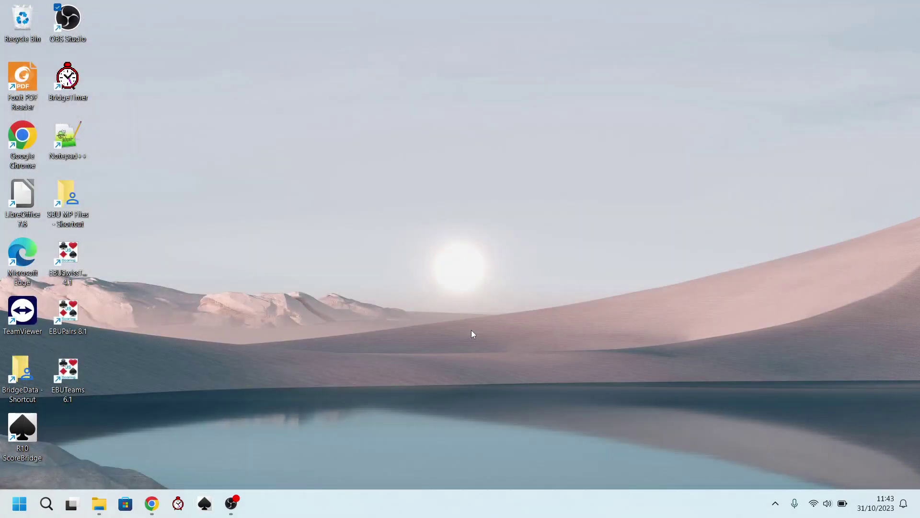
- Switch to Google Chrome, open the club's Pianola results page and log out of the account
click(152, 506)
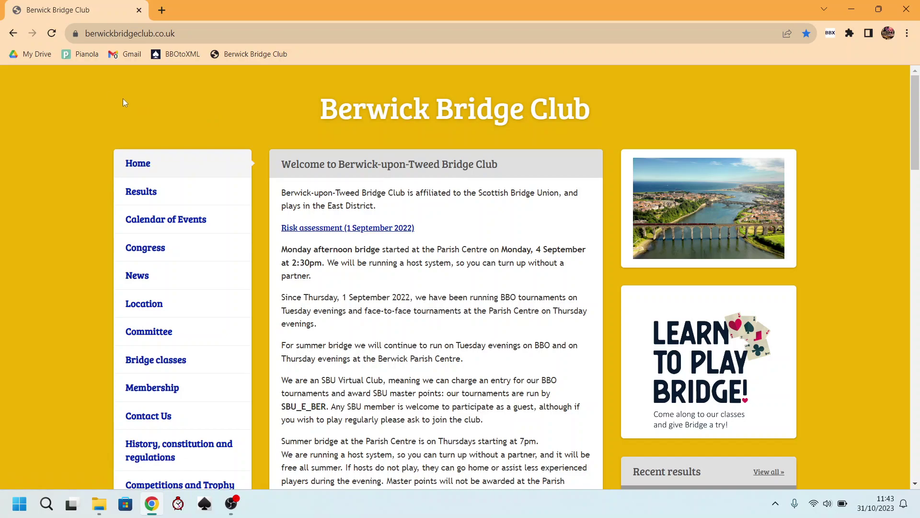
click(82, 55)
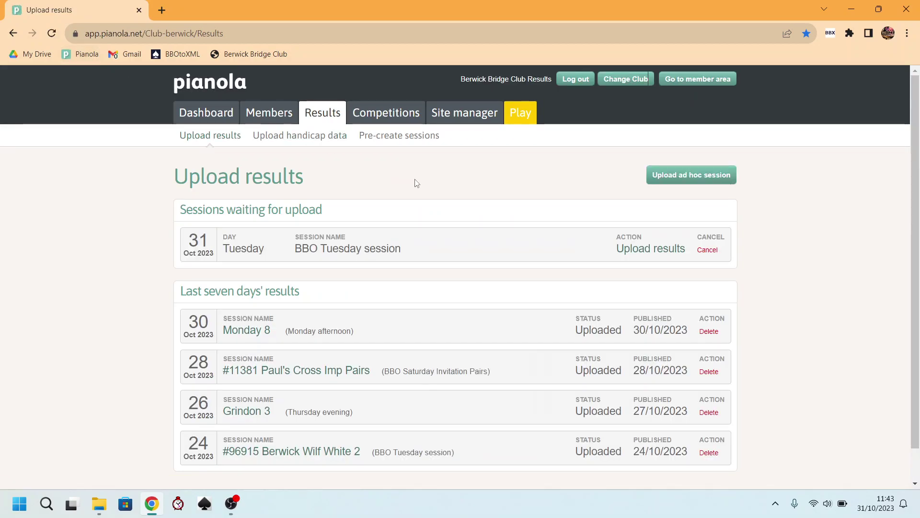
click(576, 84)
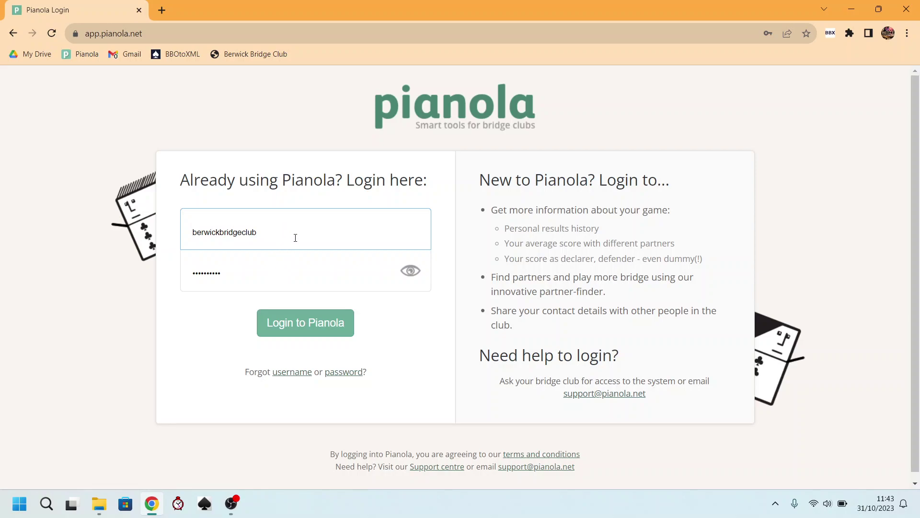
- Log in to Pianola with the prefilled club credentials, decline the Partner Finder emails and return to the results upload page
click(309, 332)
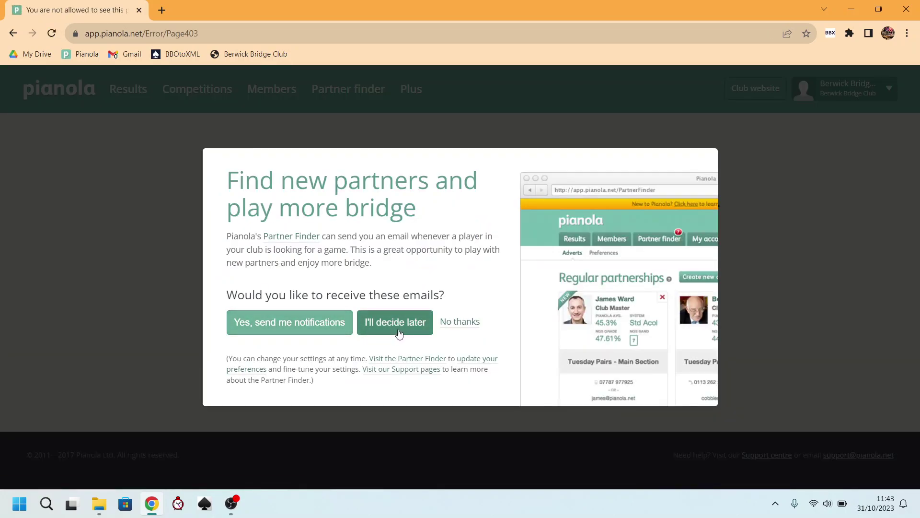
click(459, 322)
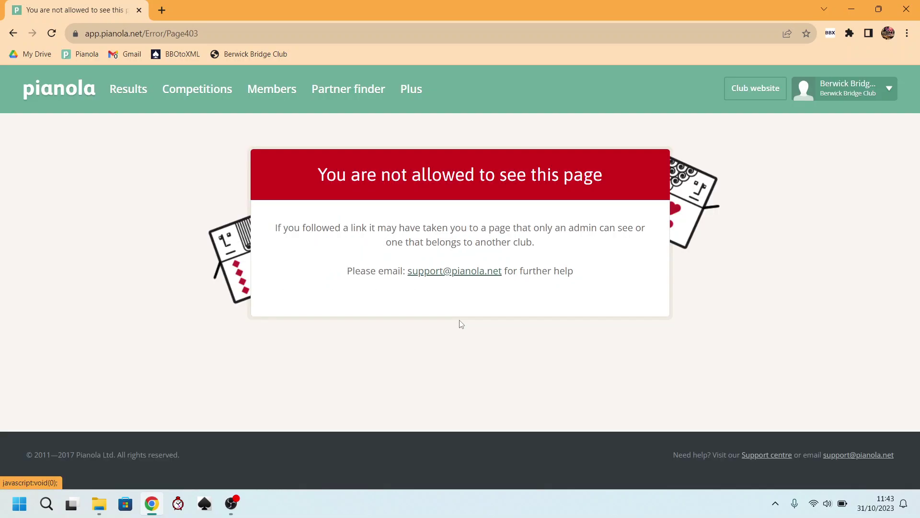
click(892, 90)
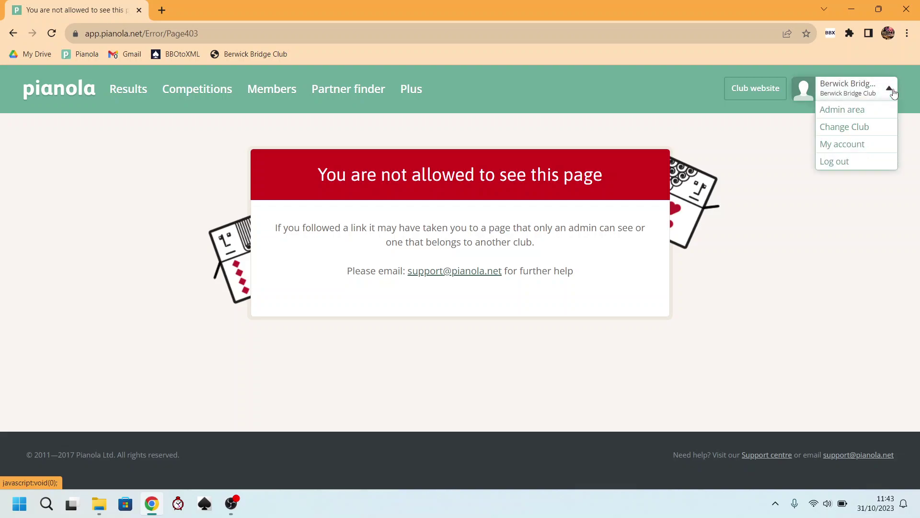
click(79, 53)
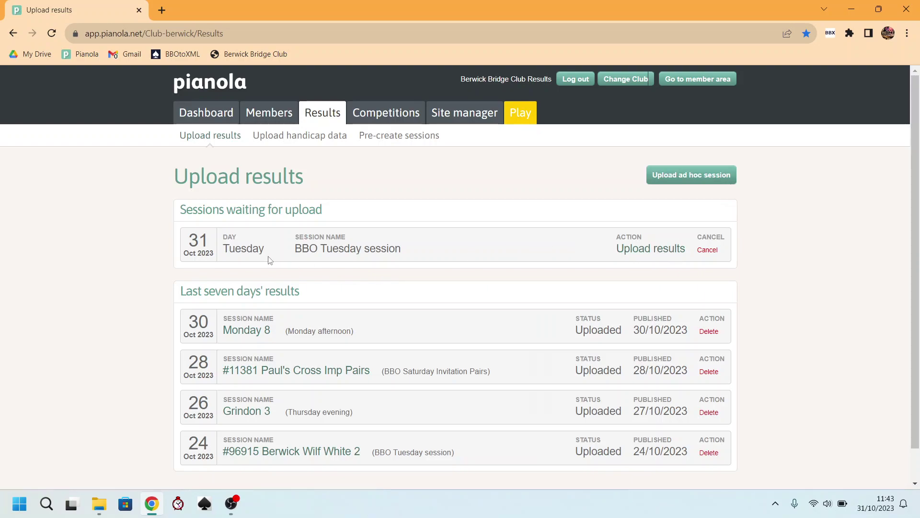
- For the BBO Tuesday session's upload, choose 2023Oct30!Monday 8!.xml from the SBU MP Files folder as the results file
click(666, 250)
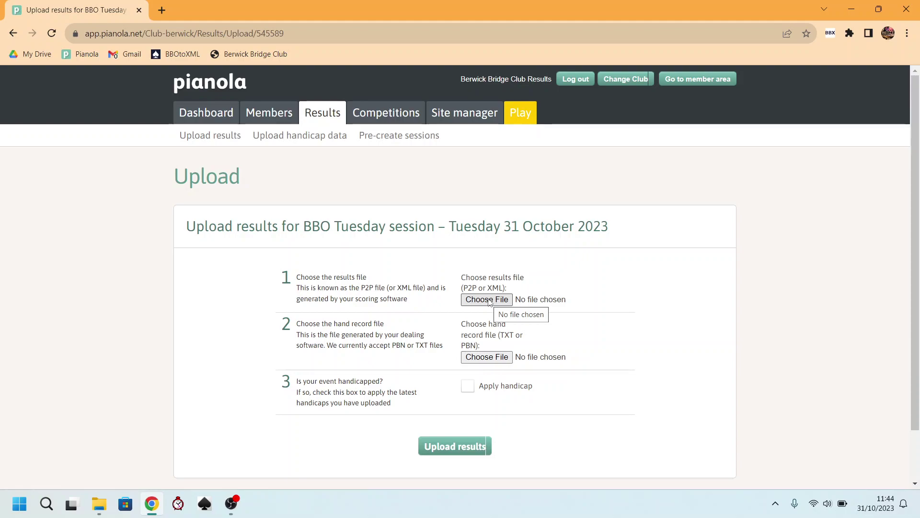
click(487, 299)
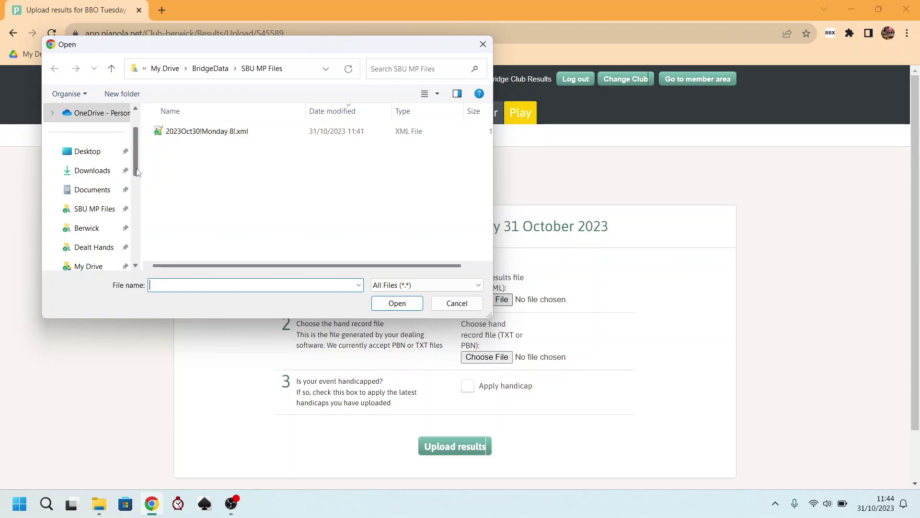
mouse_move(137, 173)
mouse_down()
mouse_move(136, 229)
mouse_move(136, 167)
mouse_up()
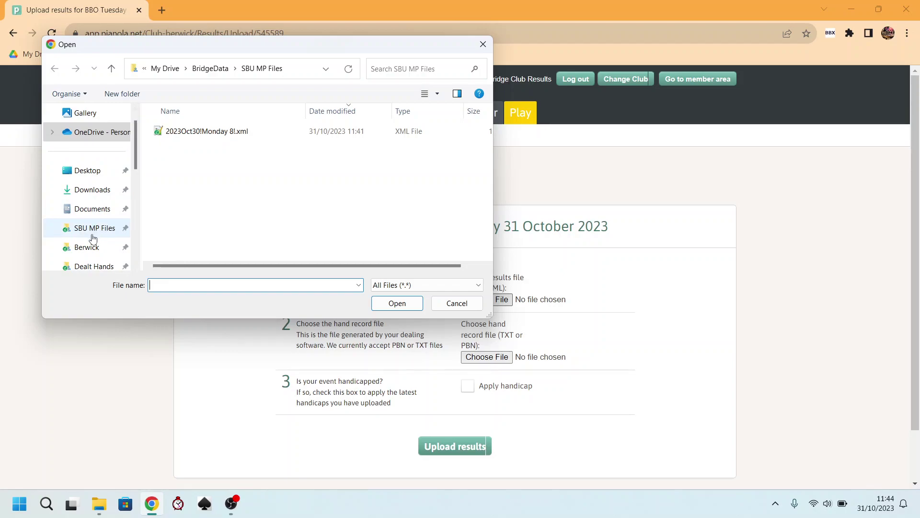
click(93, 238)
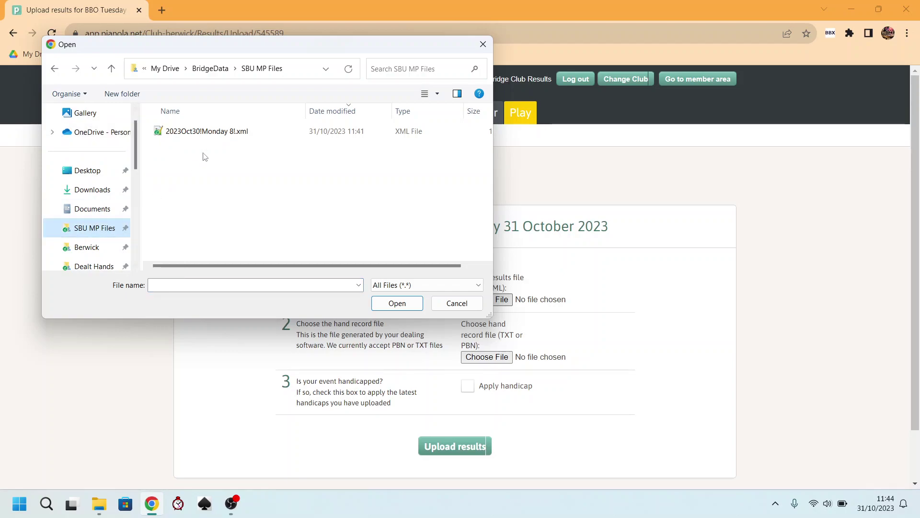
click(221, 134)
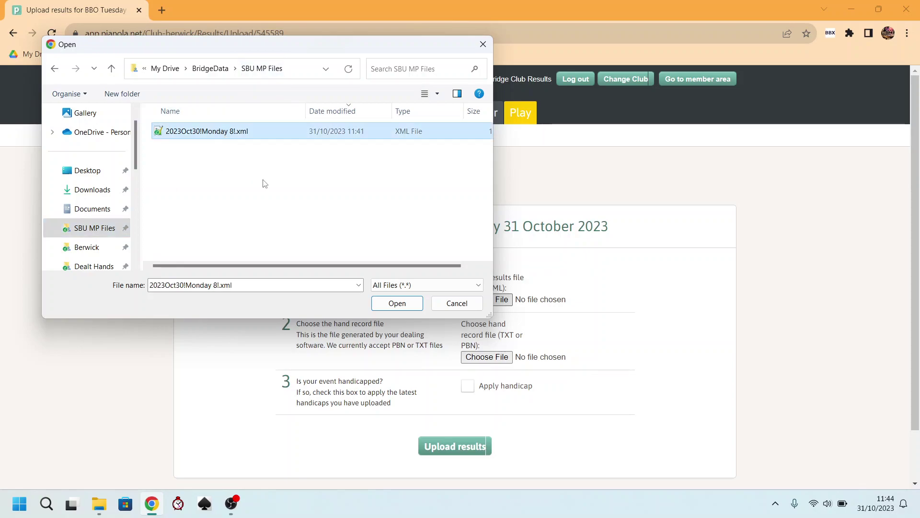
click(397, 303)
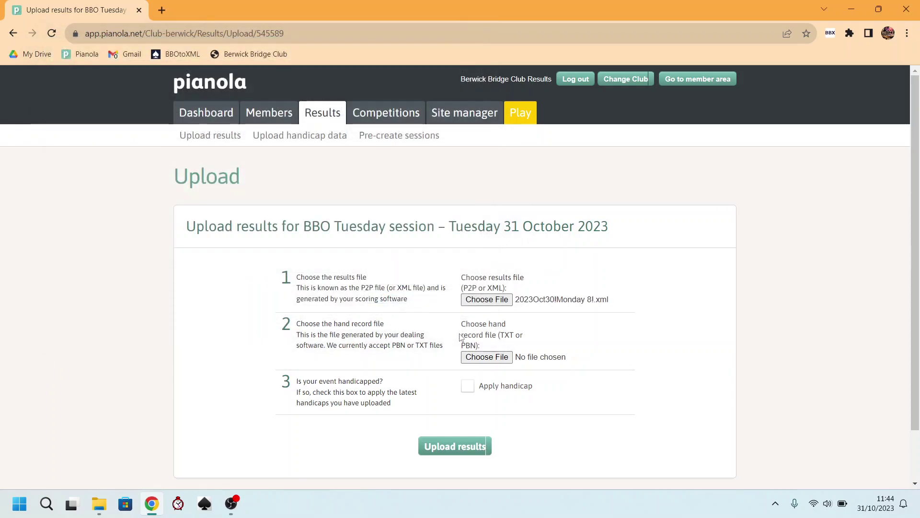
- Choose 151023 Blue analysed.pbn from the Dealt Hands folder as the hand record file, leaving the handicap option off
click(498, 358)
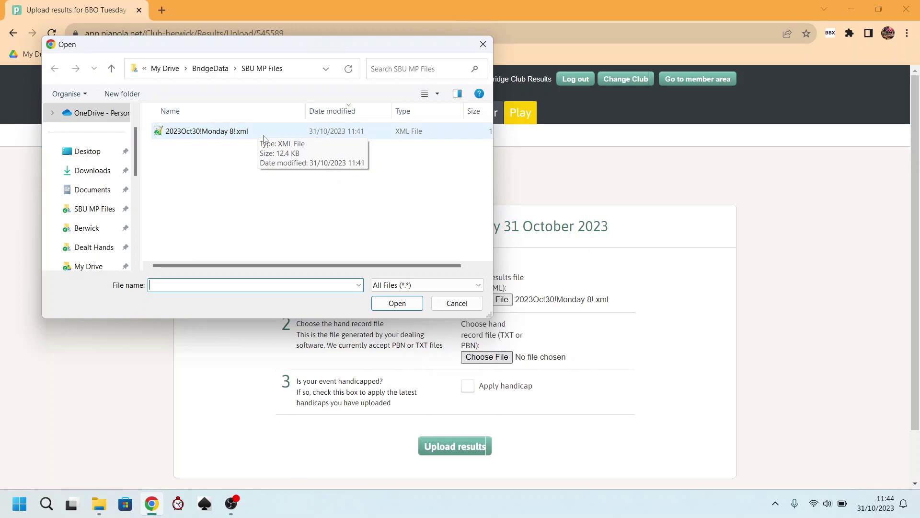
click(93, 253)
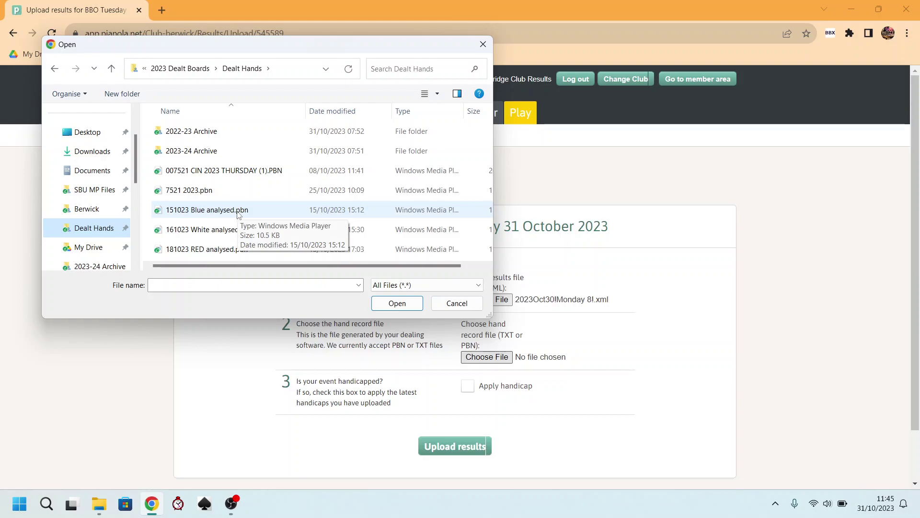
click(238, 216)
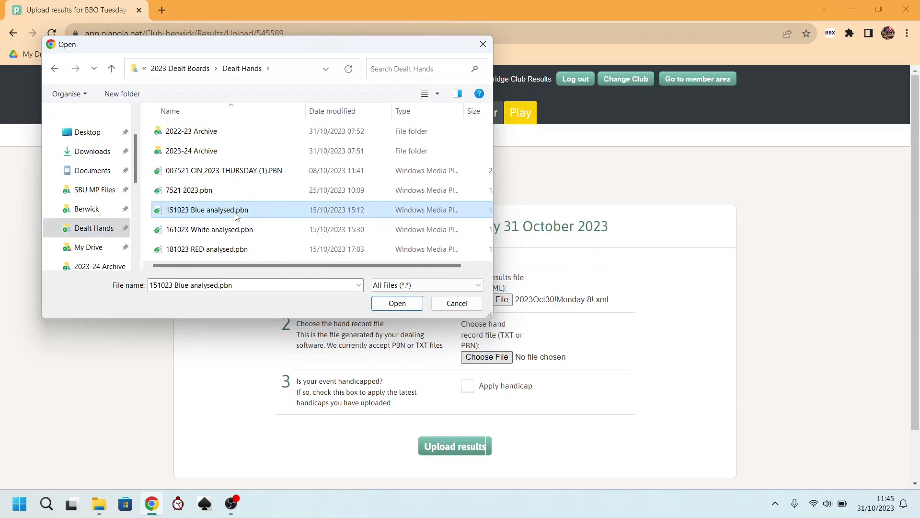
click(410, 305)
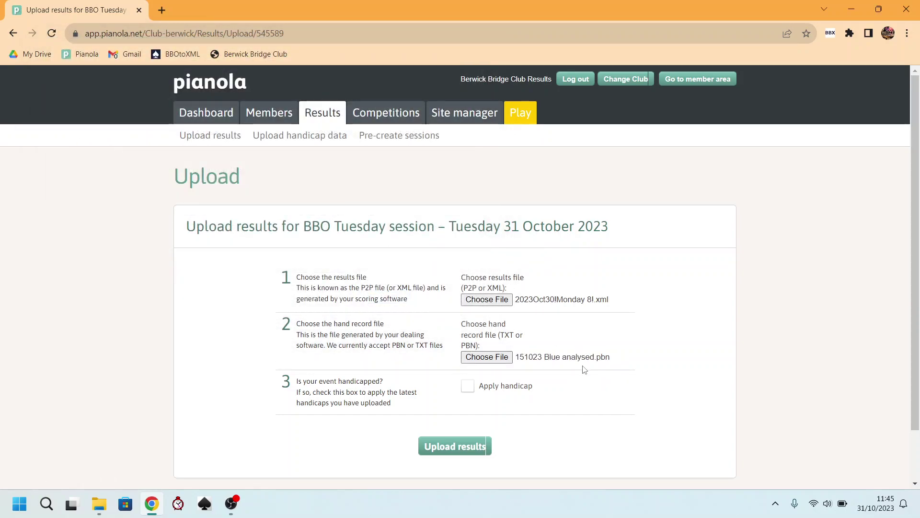
click(473, 393)
click(473, 392)
- Check the Monday 8 ranking through the recent results on the Berwick Bridge Club website, and close the browser
click(252, 53)
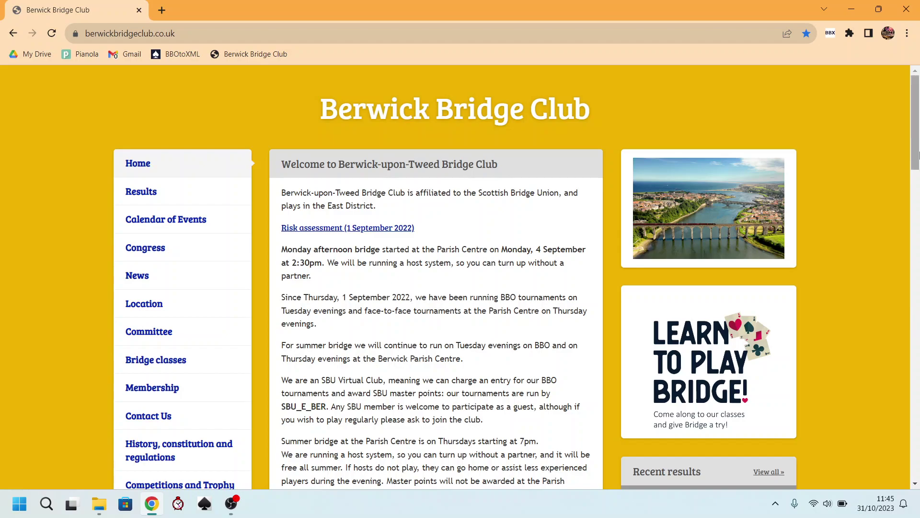
drag(915, 126, 916, 187)
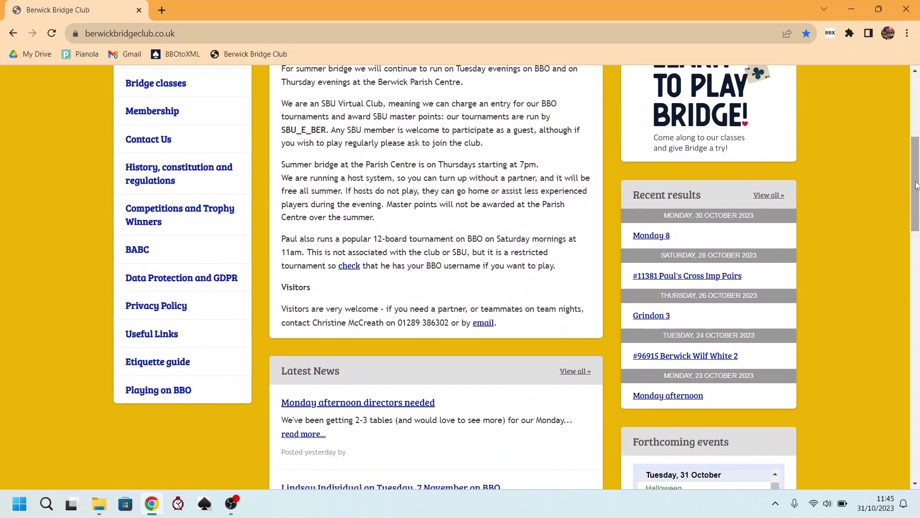
click(650, 236)
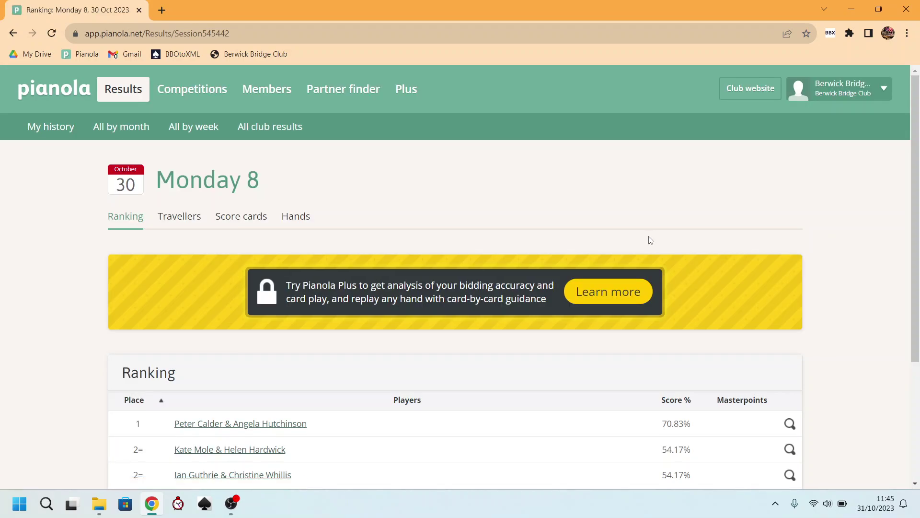
drag(917, 328, 917, 408)
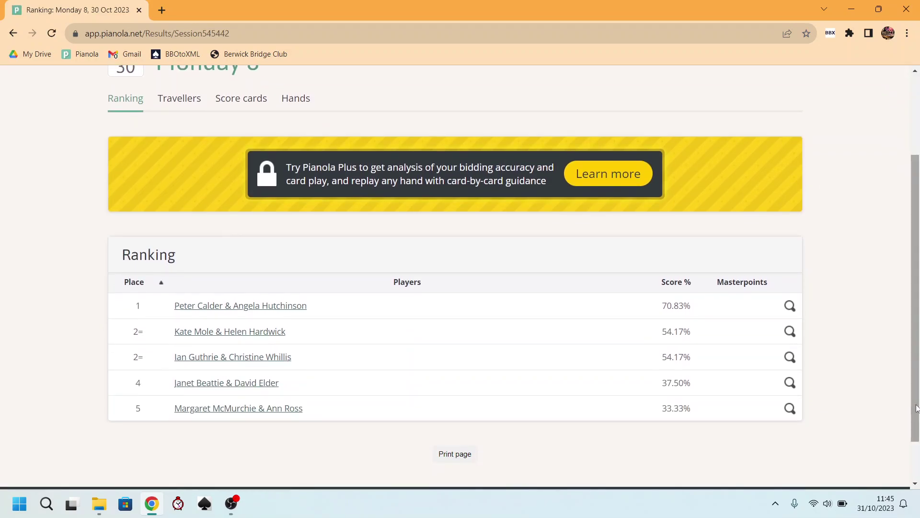
click(913, 10)
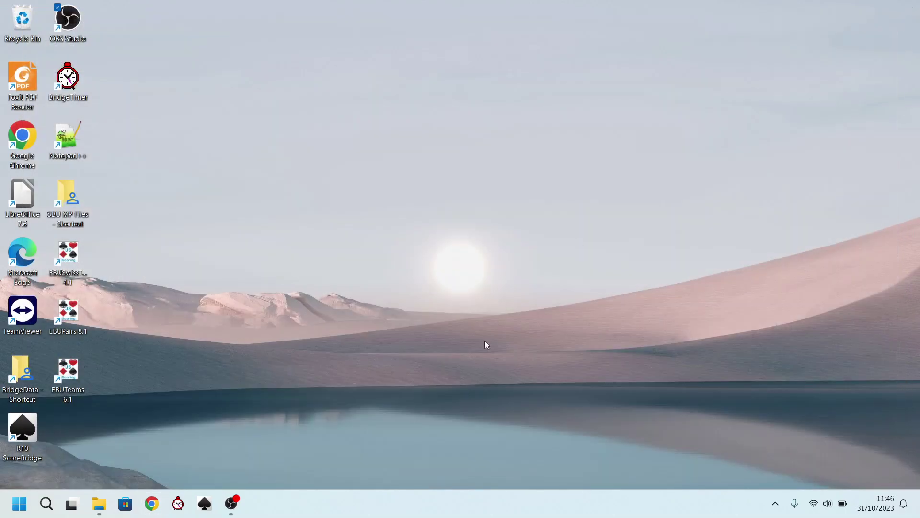
- In the Dealt Hands folder, rename 151023 Blue analysed.pbn as Chatty Monday 8 151023 Blue analysed.pbn
click(100, 510)
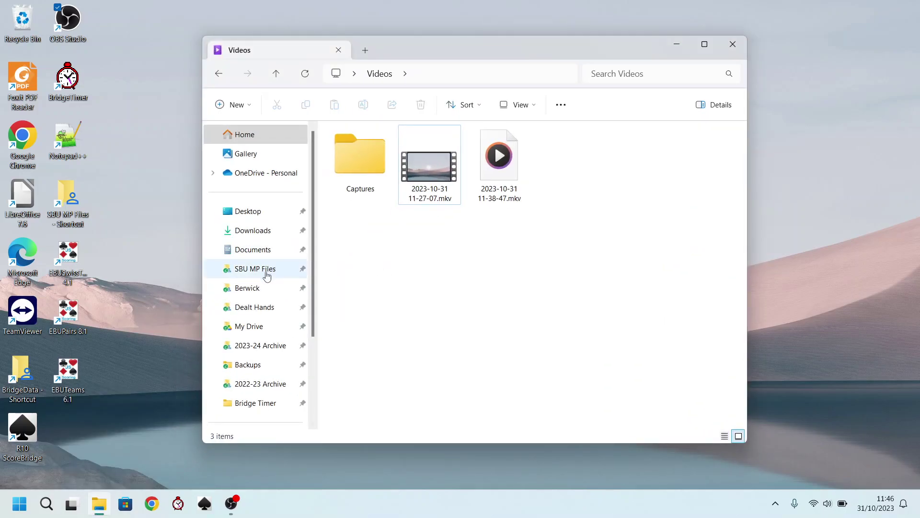
click(264, 316)
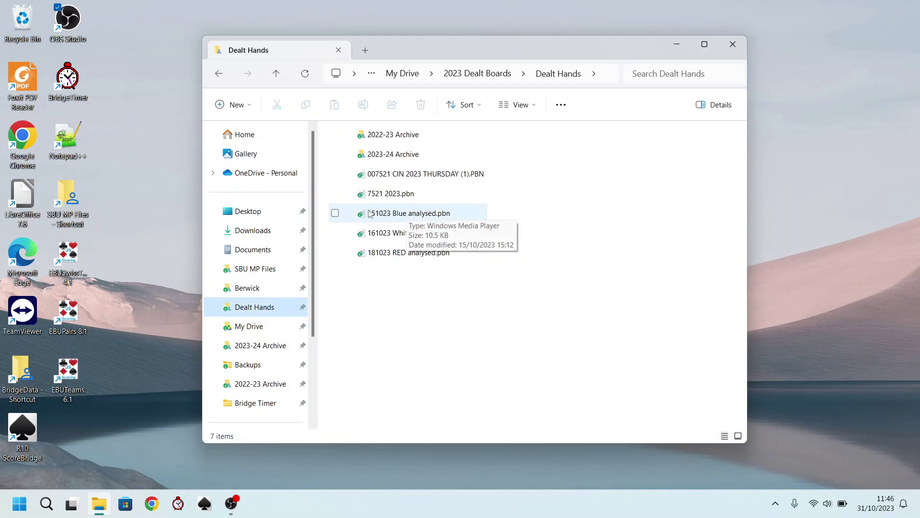
click(335, 212)
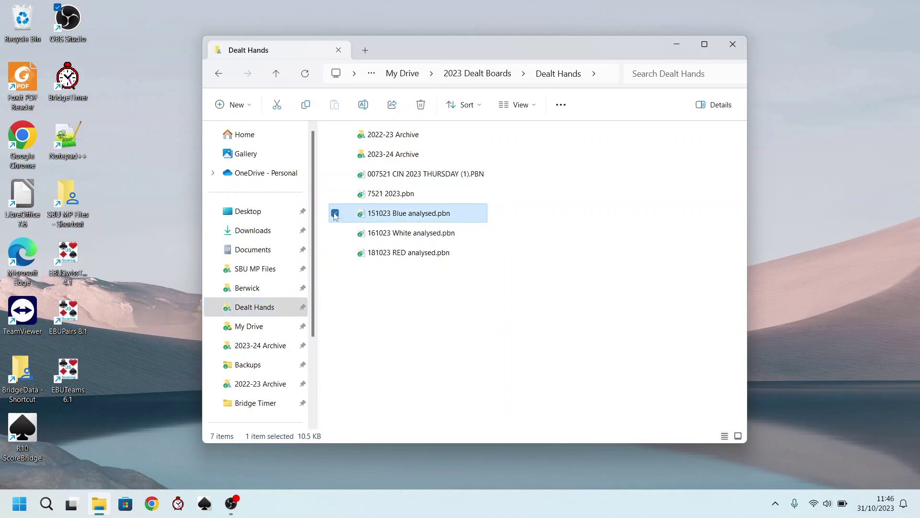
right_click(392, 219)
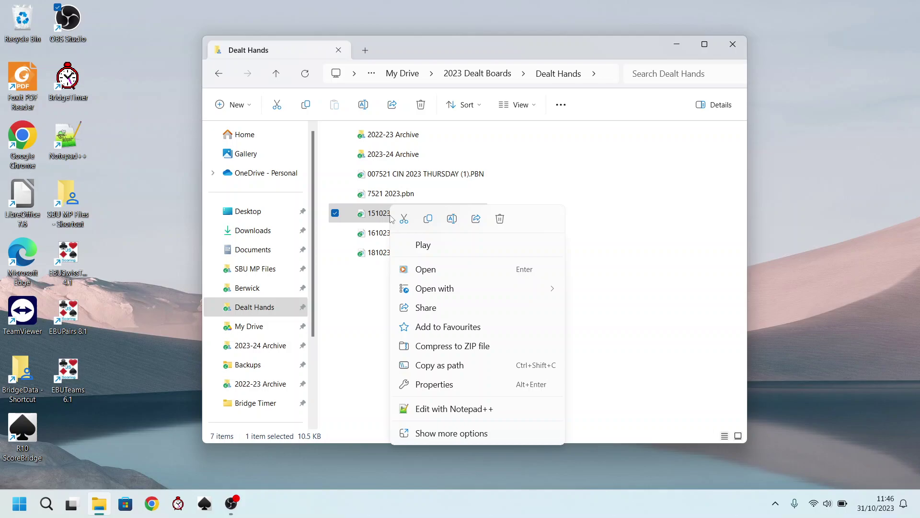
click(452, 219)
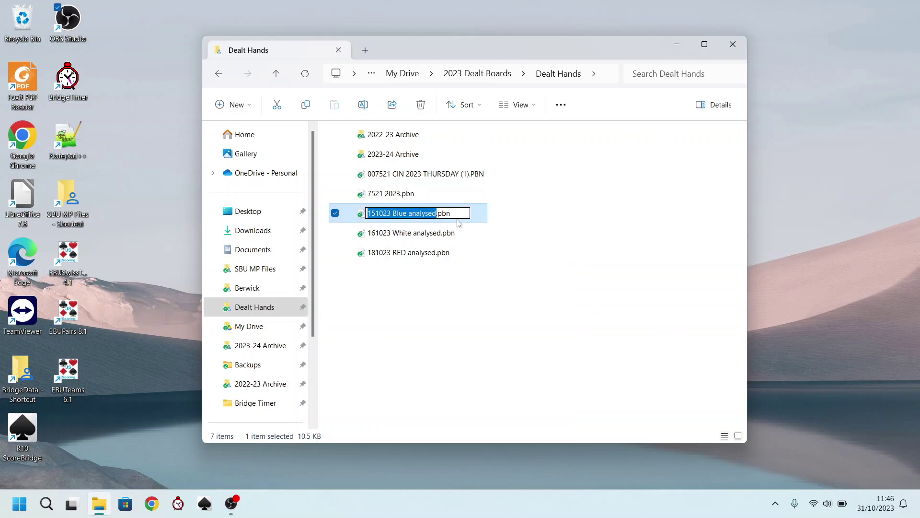
key(Home)
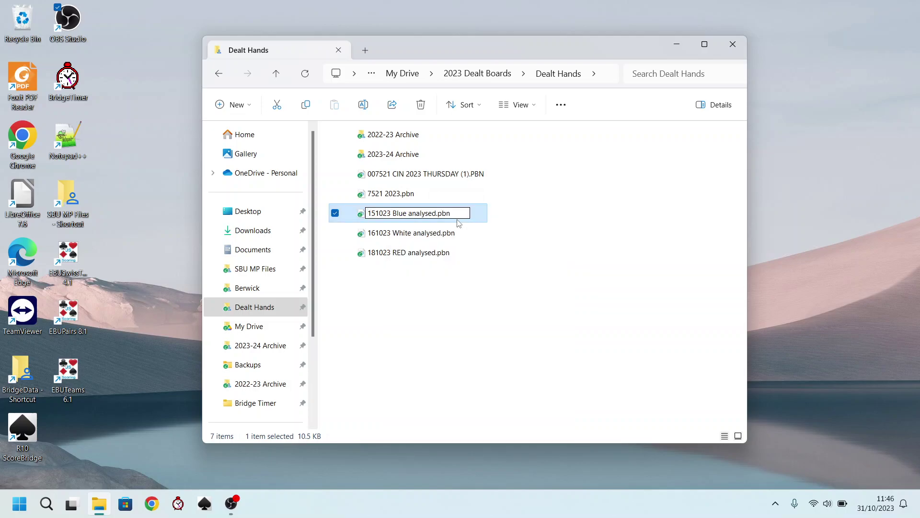
text(Chatty)
text( Monda)
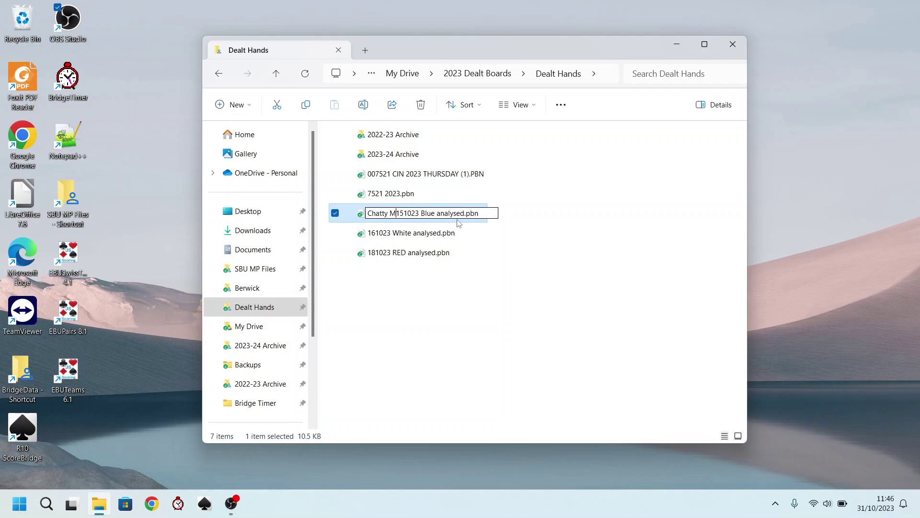
text(y 8)
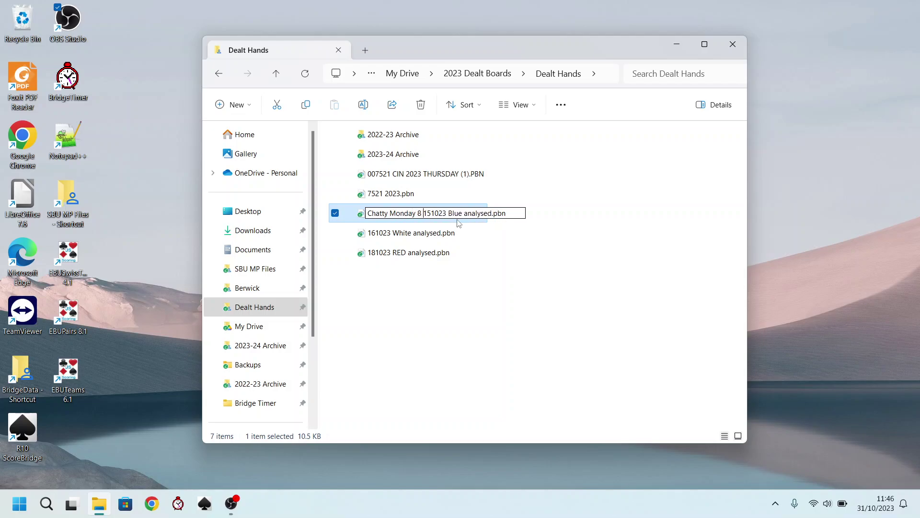
key(Return)
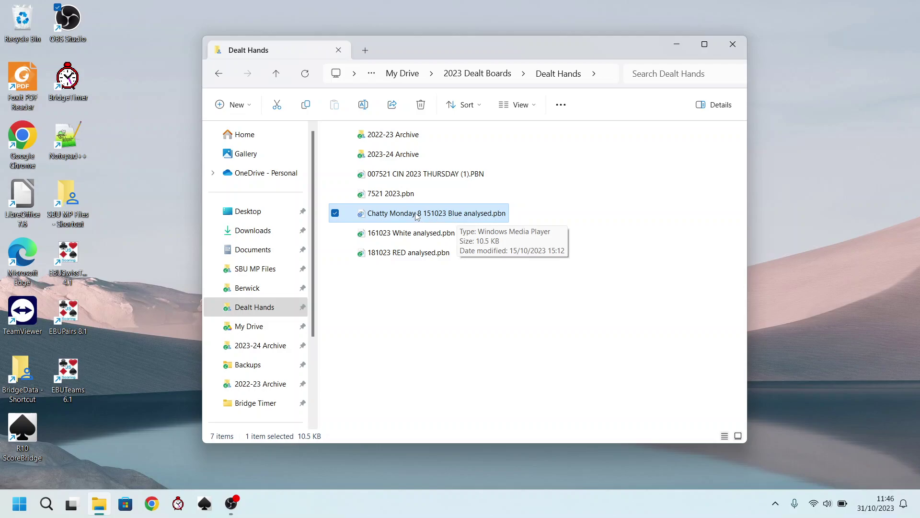
- Move Chatty Monday 8 151023 Blue analysed.pbn into the 2023-24 Archive folder inside Dealt Hands
drag(417, 216, 453, 154)
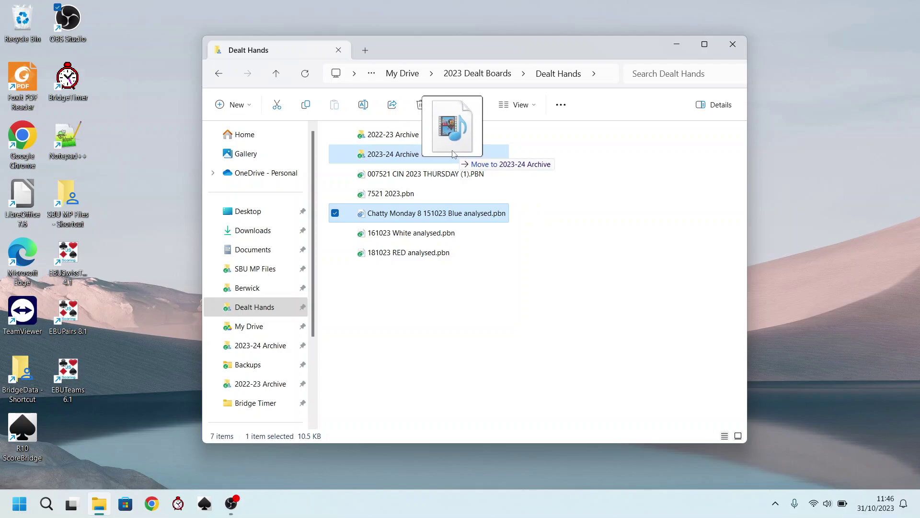
drag(453, 154, 455, 154)
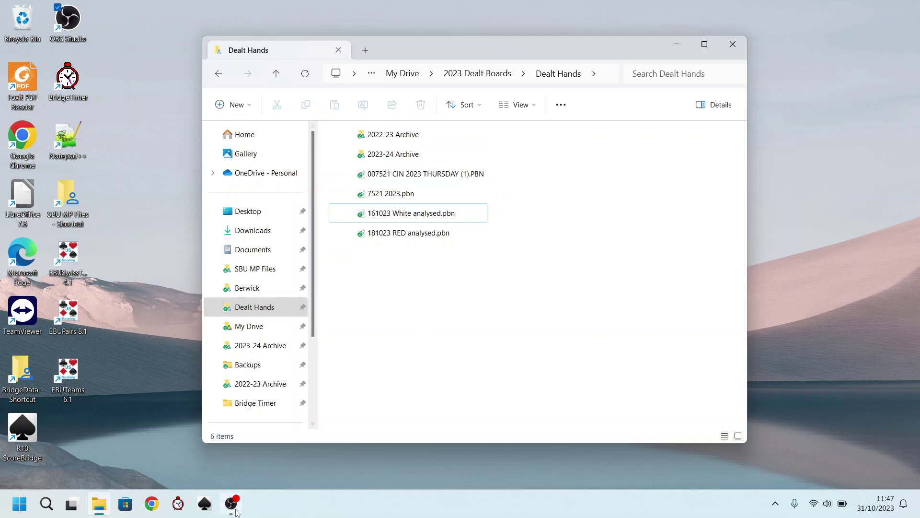
mouse_move(233, 510)
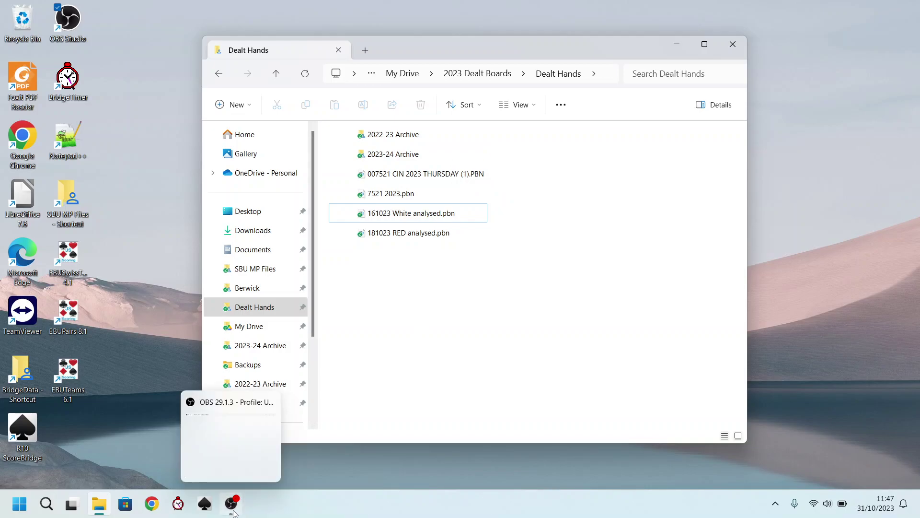
click(233, 510)
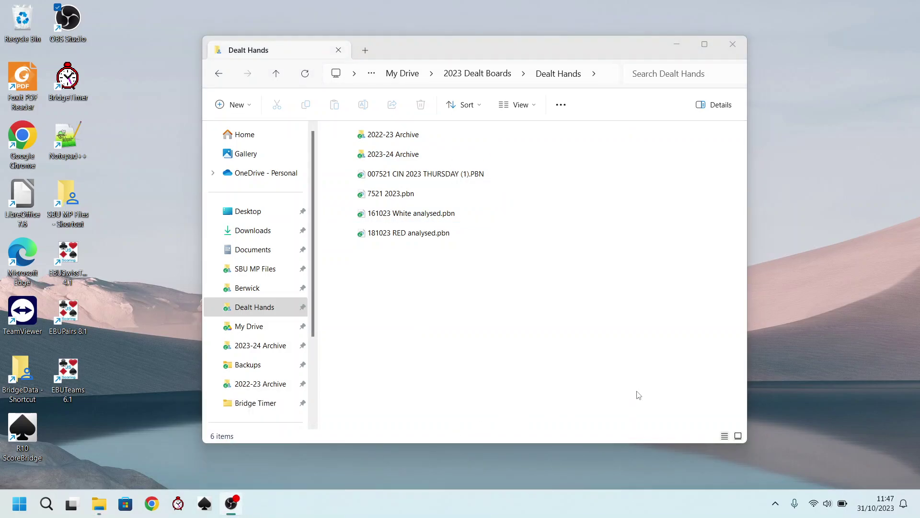